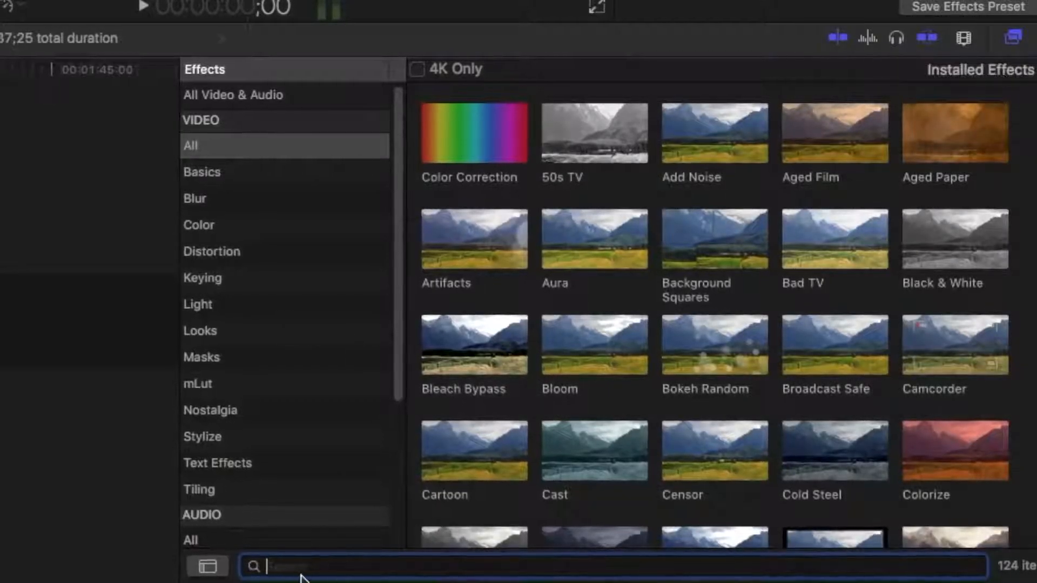
Find the Letterbox effect by searching for "letter" and apply it to the timeline clip, then park the playhead within the clip
type("letter")
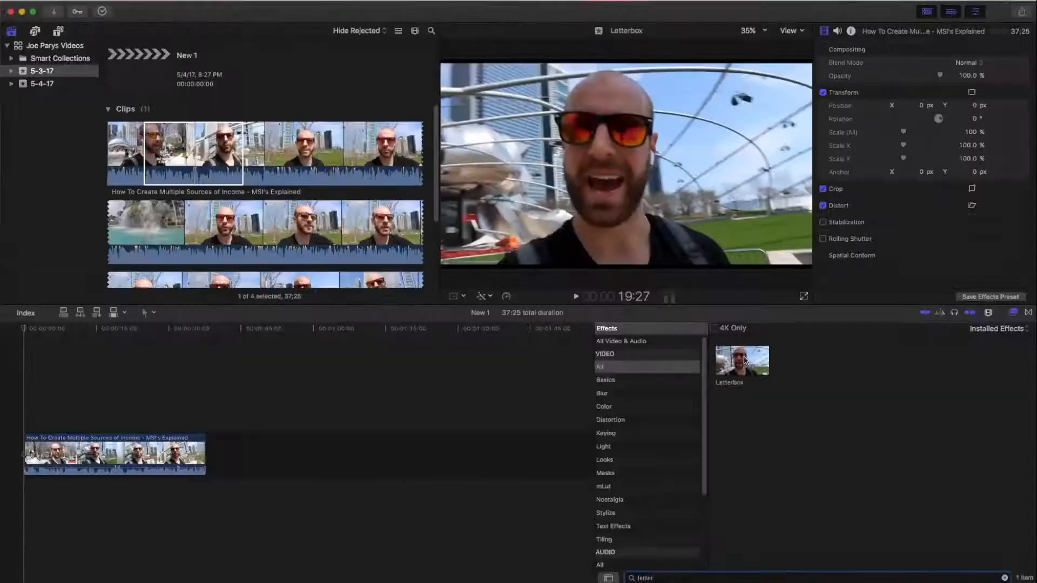
left_click(486, 129)
left_click_drag(747, 361, 124, 457)
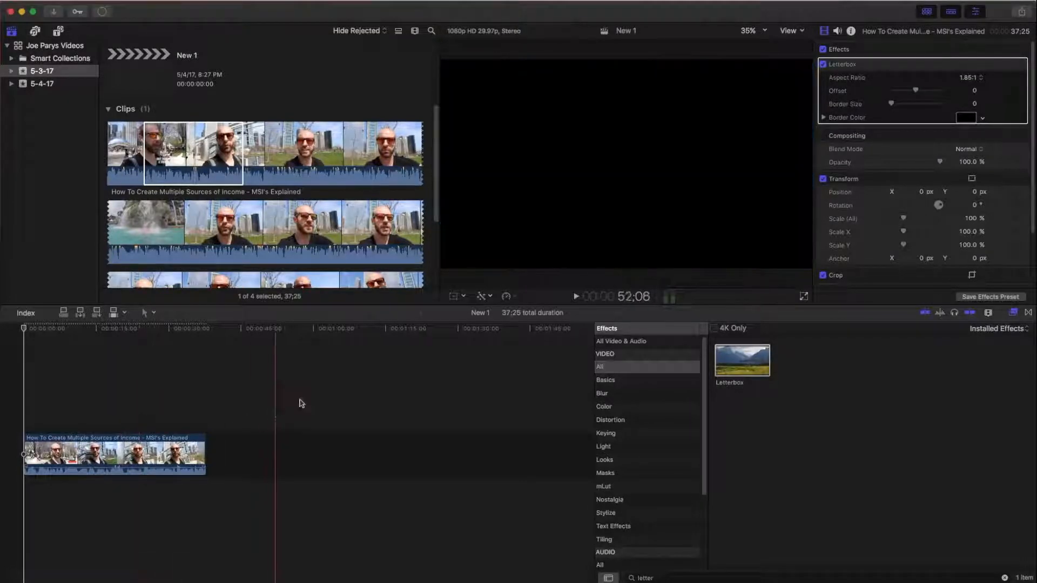
left_click(110, 396)
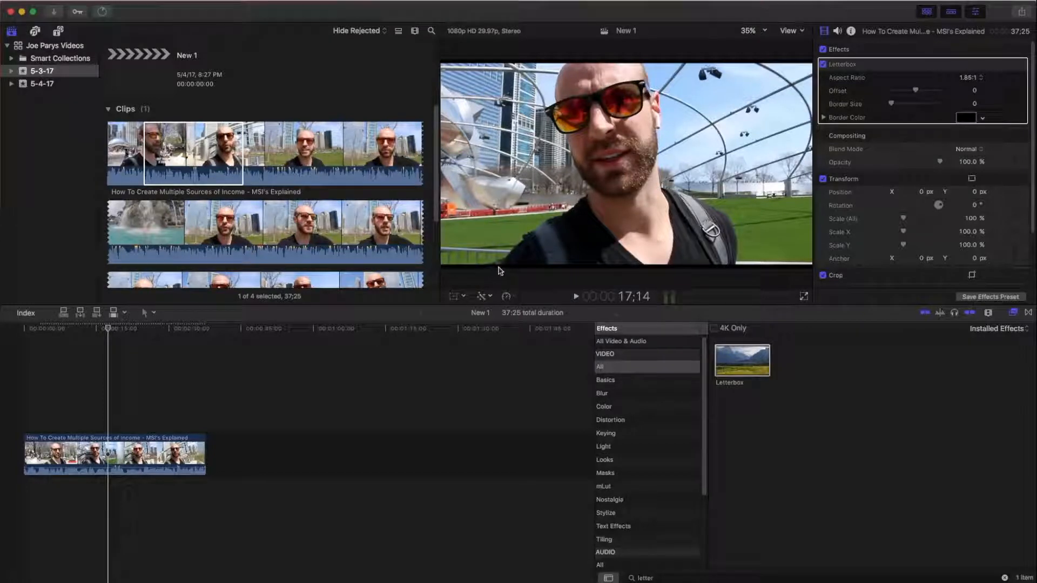
Toggle the Letterbox effect off and on to compare the clip with and without it
left_click(823, 64)
left_click(823, 64)
left_click(823, 65)
left_click(823, 64)
Try the Letterbox aspect ratios 2.35:1, 2.55:1 and 3.00:1 on the clip and settle on 2.35:1
left_click(974, 81)
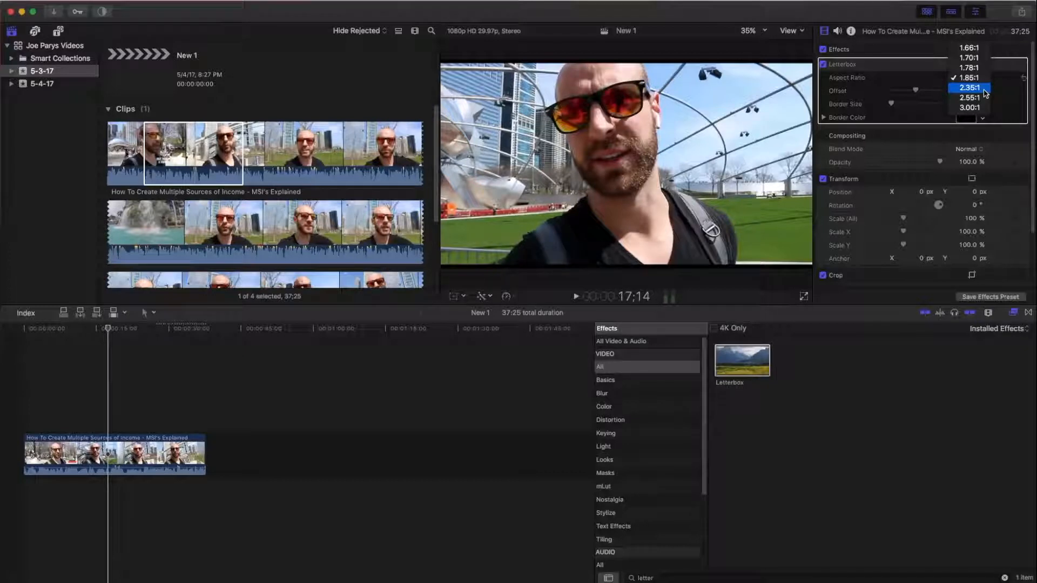
left_click(982, 89)
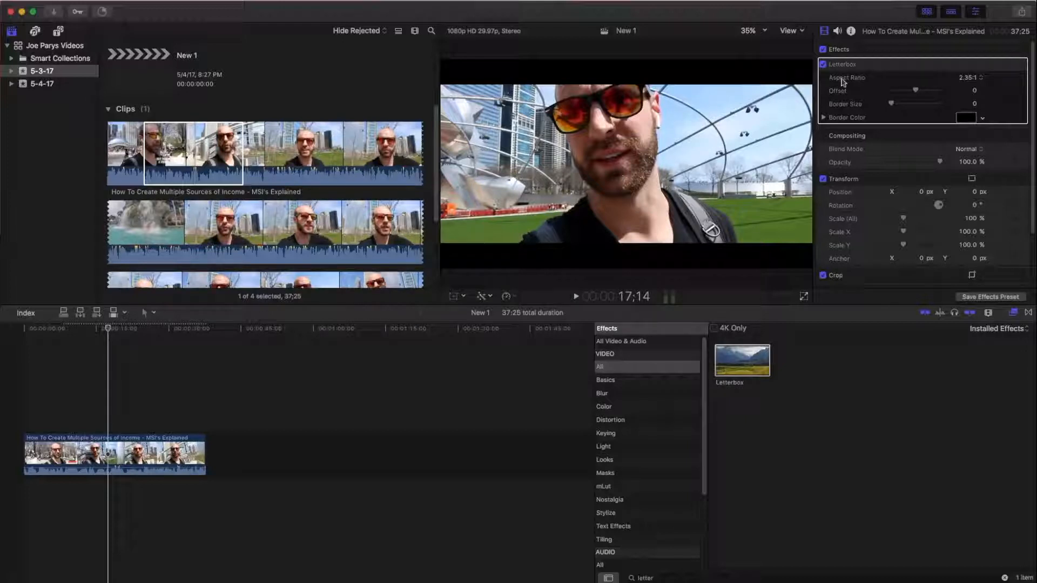
left_click(983, 79)
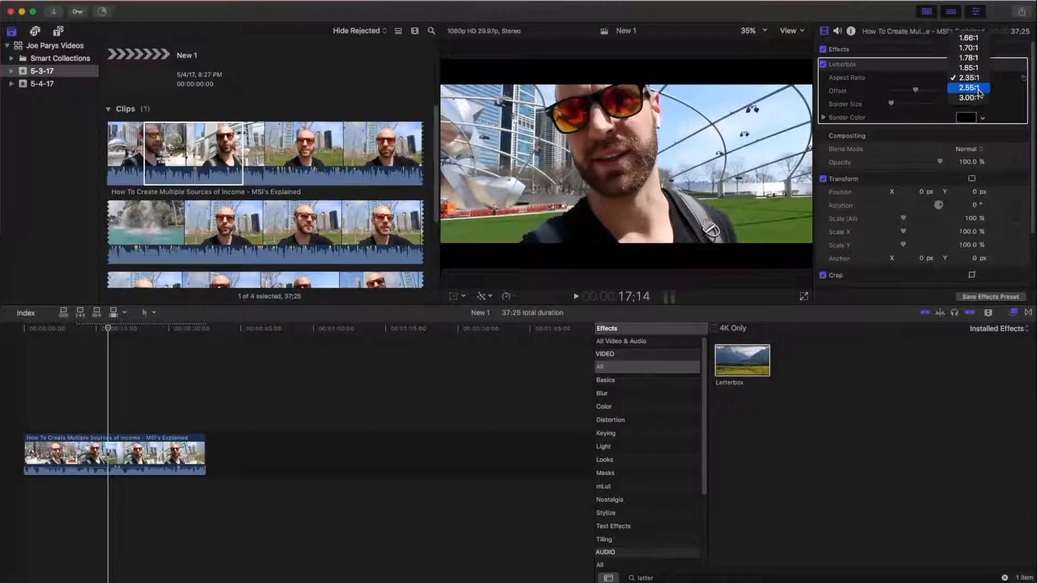
left_click(979, 92)
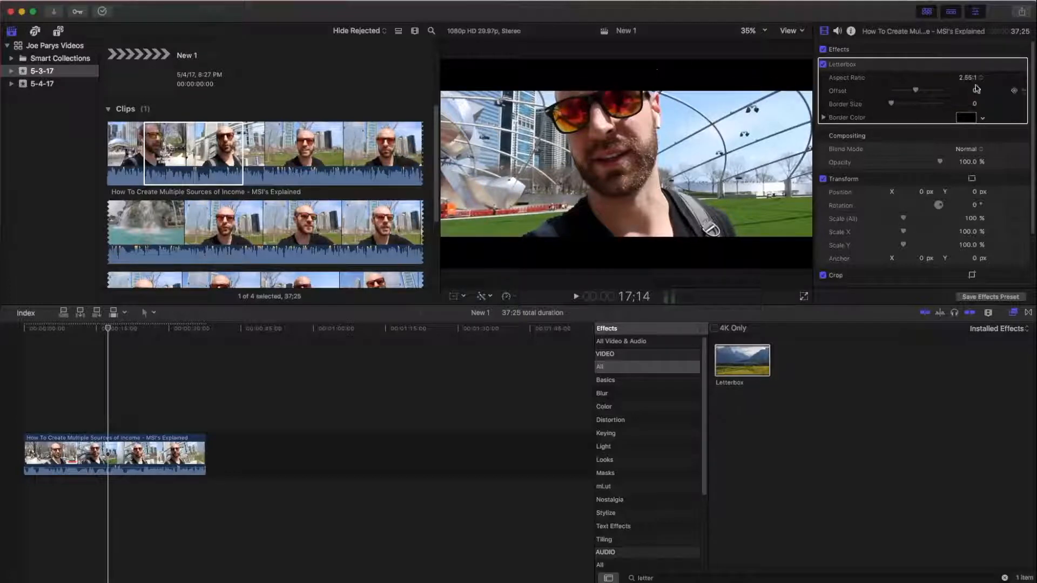
left_click(974, 78)
left_click(978, 92)
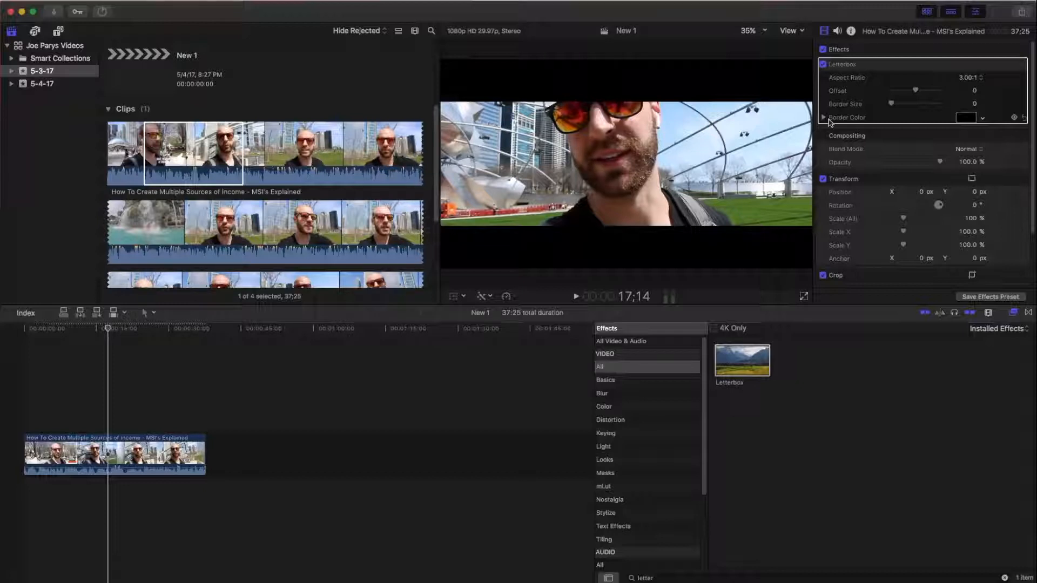
left_click(987, 78)
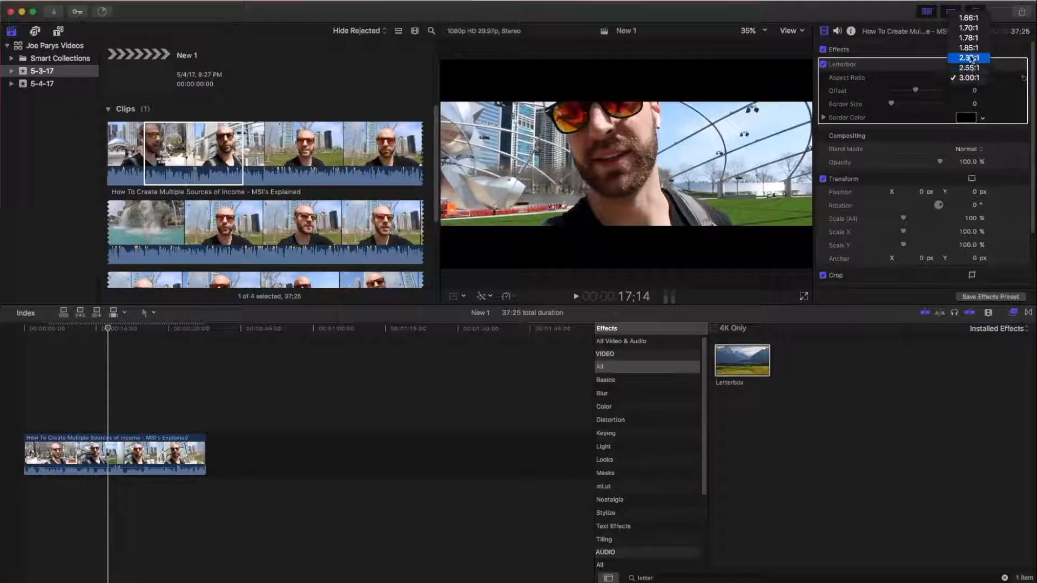
left_click(970, 60)
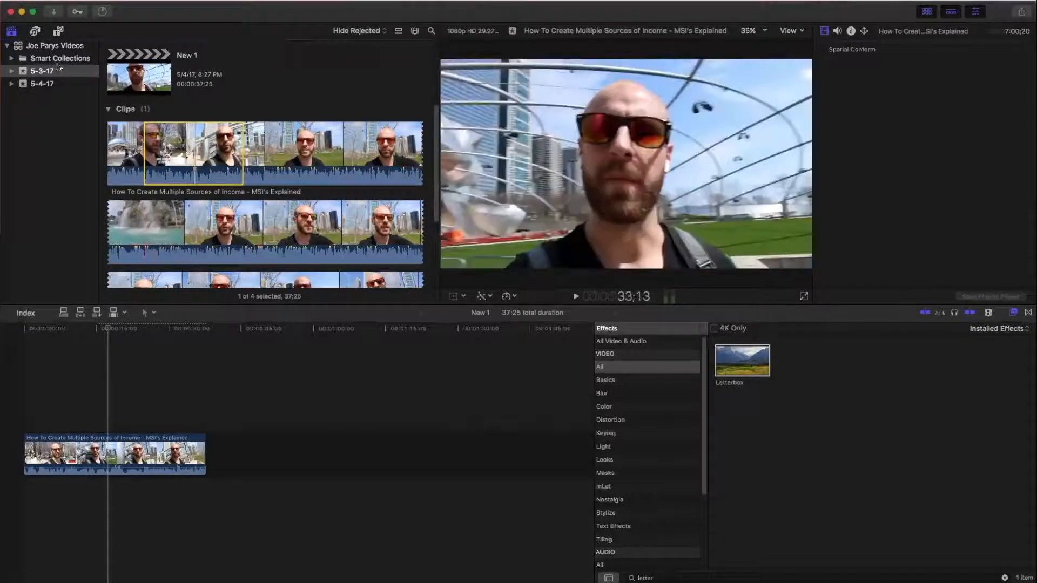
Append three sections of the Opals footage from the 5-4-17 event after the clip, about 39:16, 12:25 and 11:00 long
left_click(48, 84)
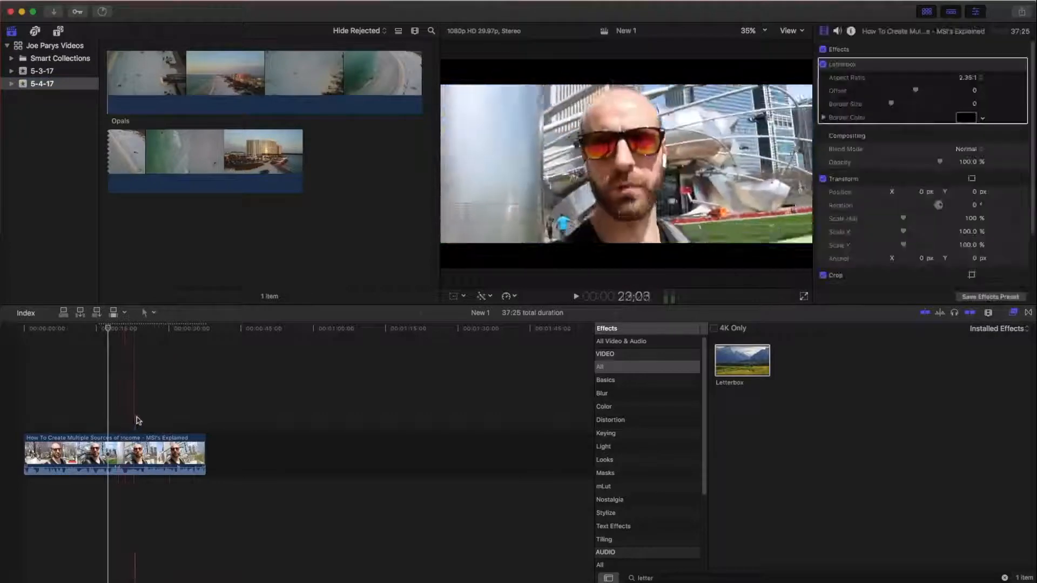
left_click_drag(132, 75, 223, 458)
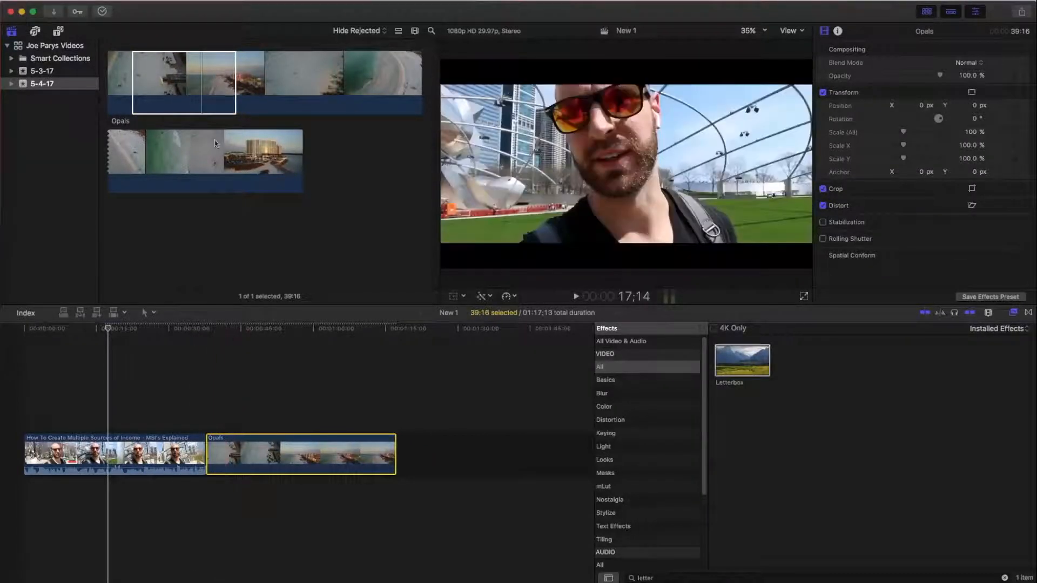
left_click_drag(184, 163, 427, 456)
left_click_drag(253, 165, 469, 447)
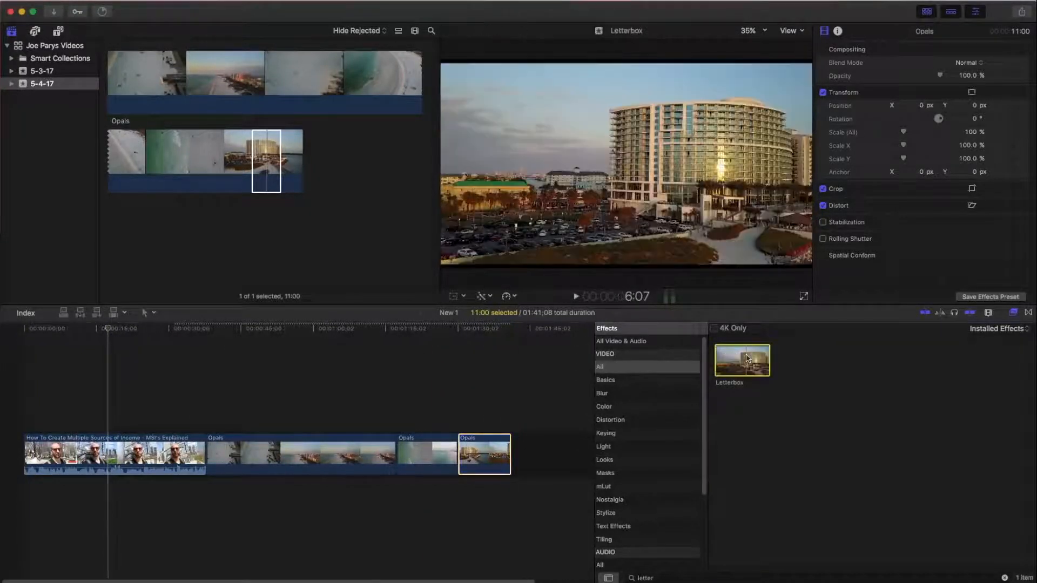
Apply the Letterbox effect to the Opals clips in the timeline
left_click_drag(755, 357, 318, 446)
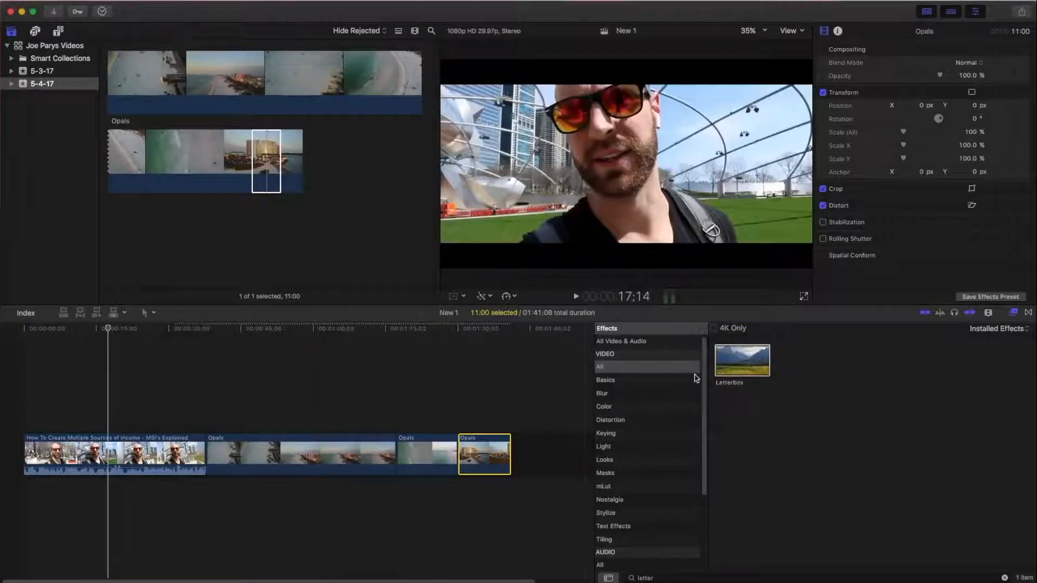
left_click_drag(741, 360, 484, 454)
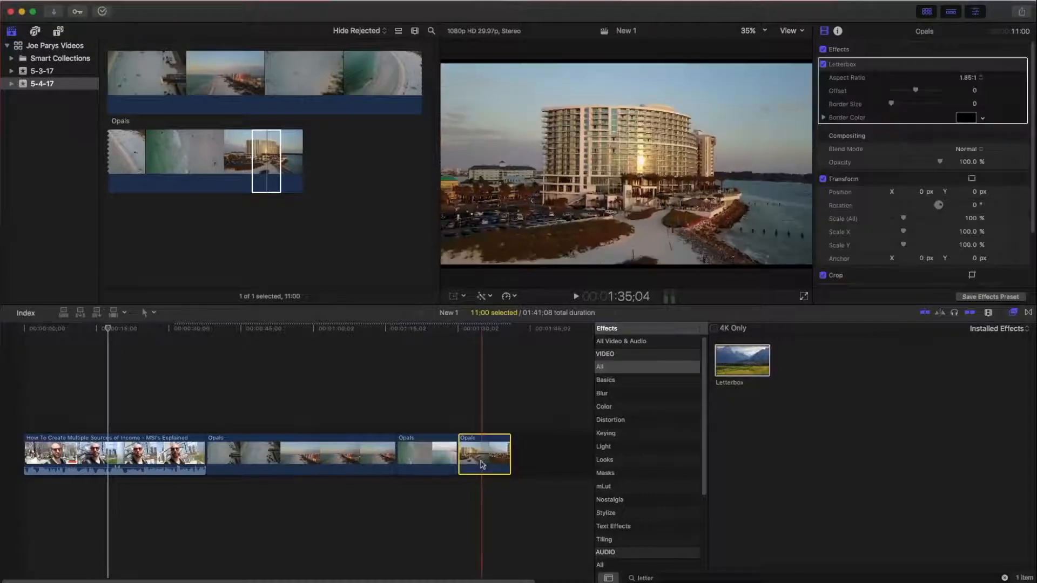
Set the Letterbox aspect ratio to 2.35:1 on each of the three Opals clips, working from the last to the first
left_click(970, 78)
left_click(971, 88)
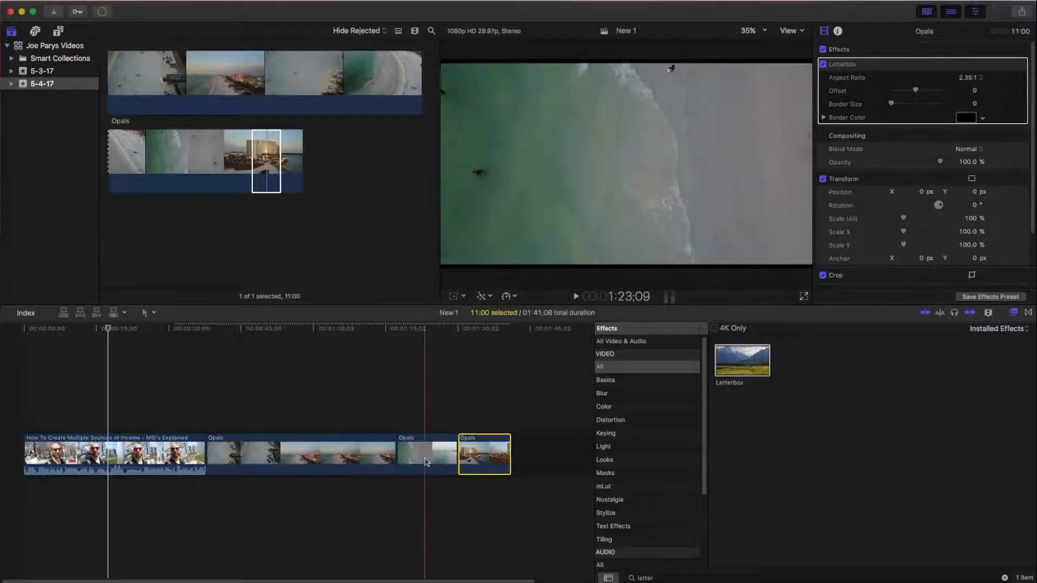
left_click(426, 461)
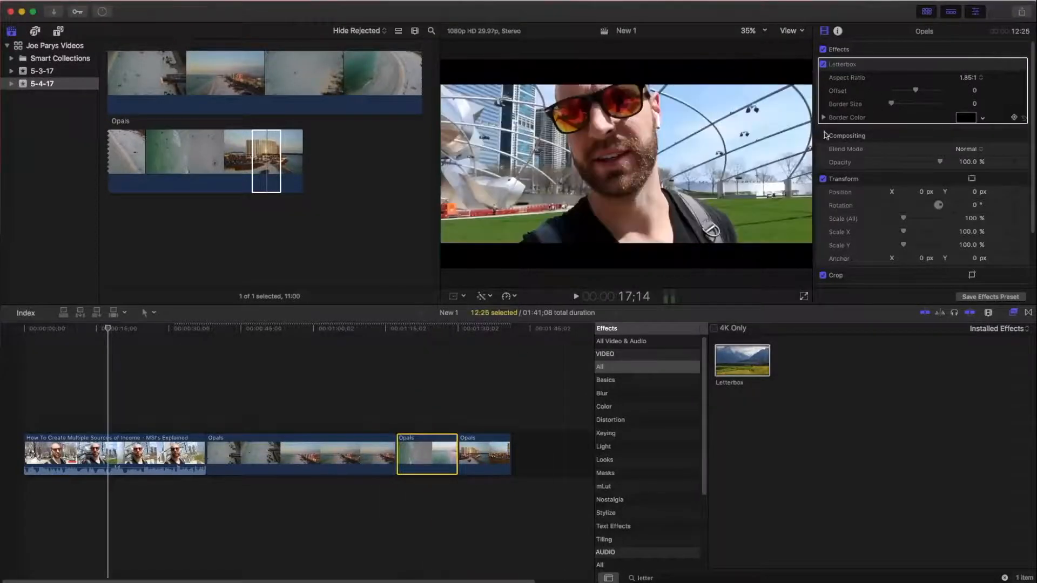
left_click(425, 328)
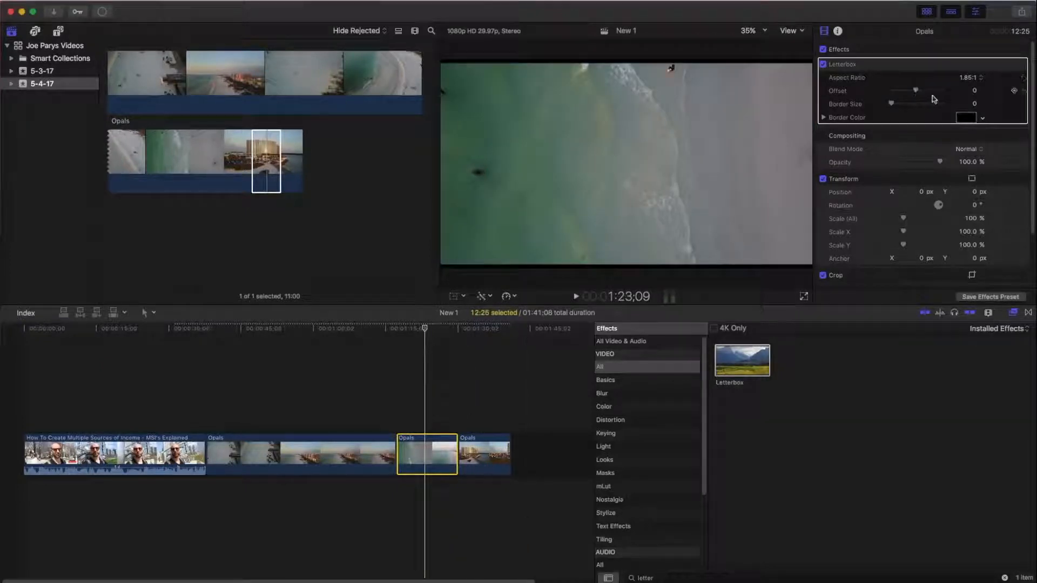
left_click(969, 78)
left_click(969, 87)
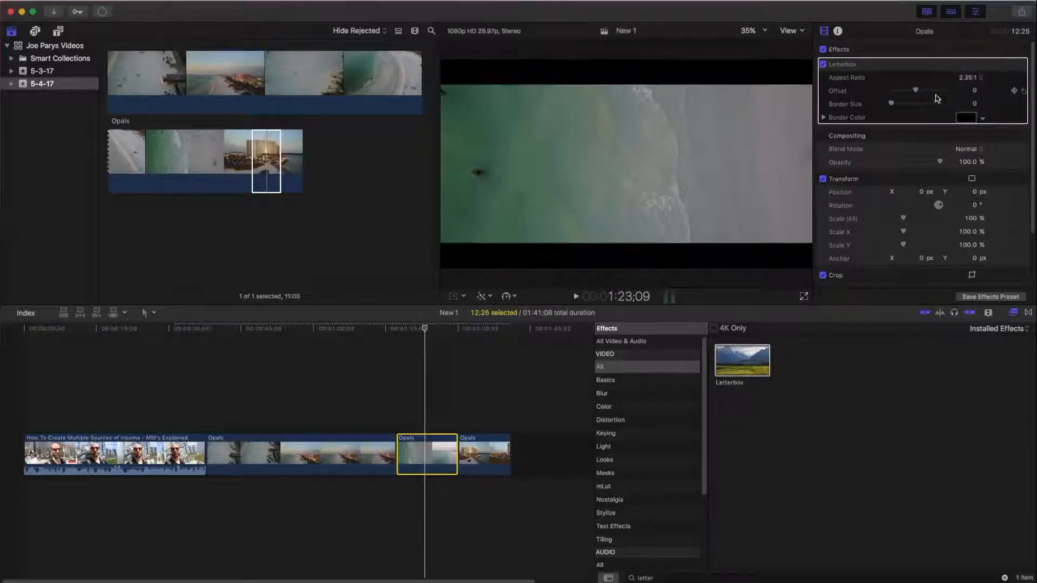
left_click(307, 371)
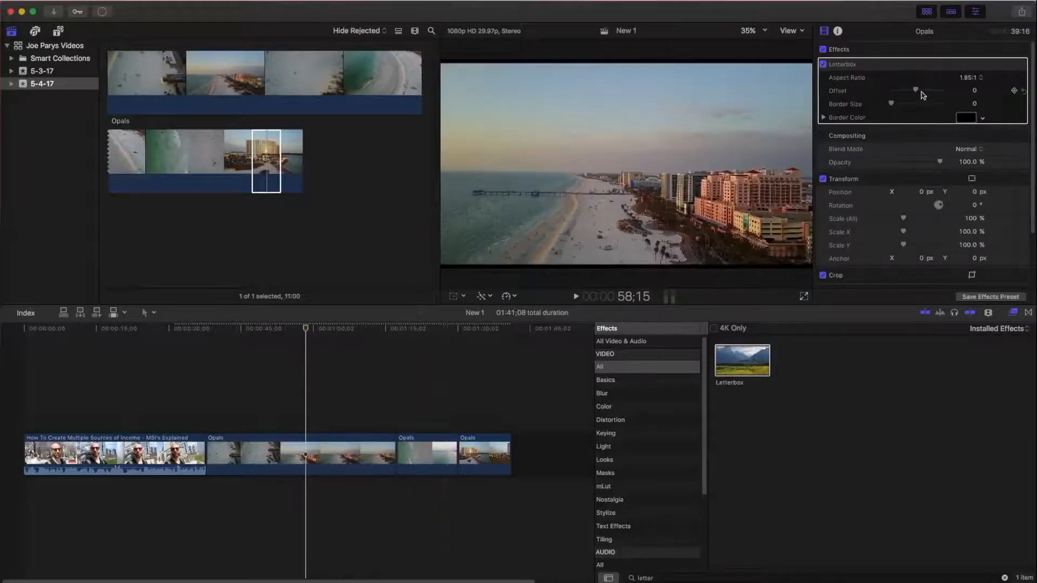
left_click(964, 82)
left_click(968, 87)
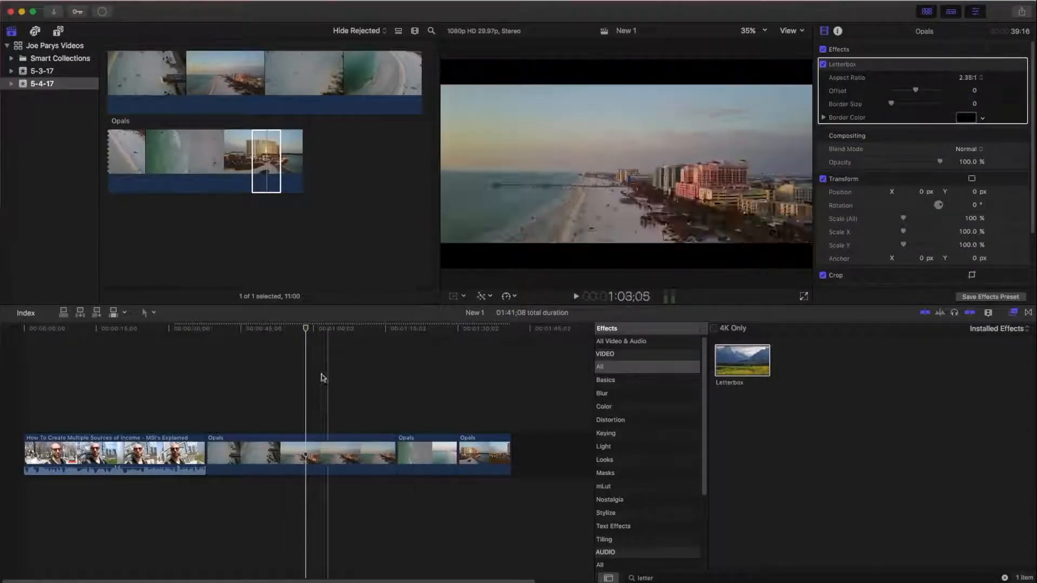
Play the timeline across the cuts between the clips to check that the letterbox bars match
left_click(183, 378)
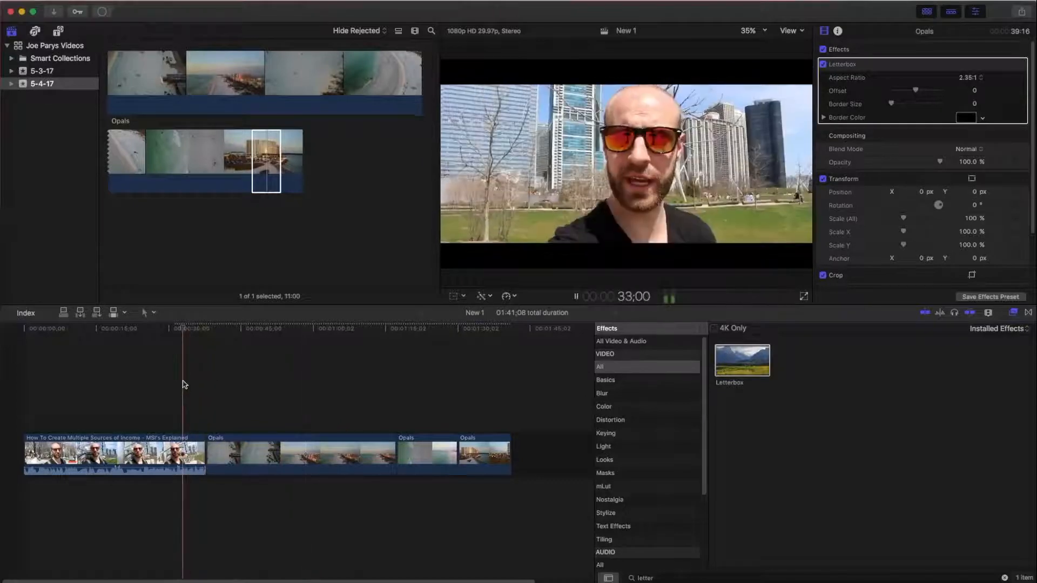
key("space")
key("space")
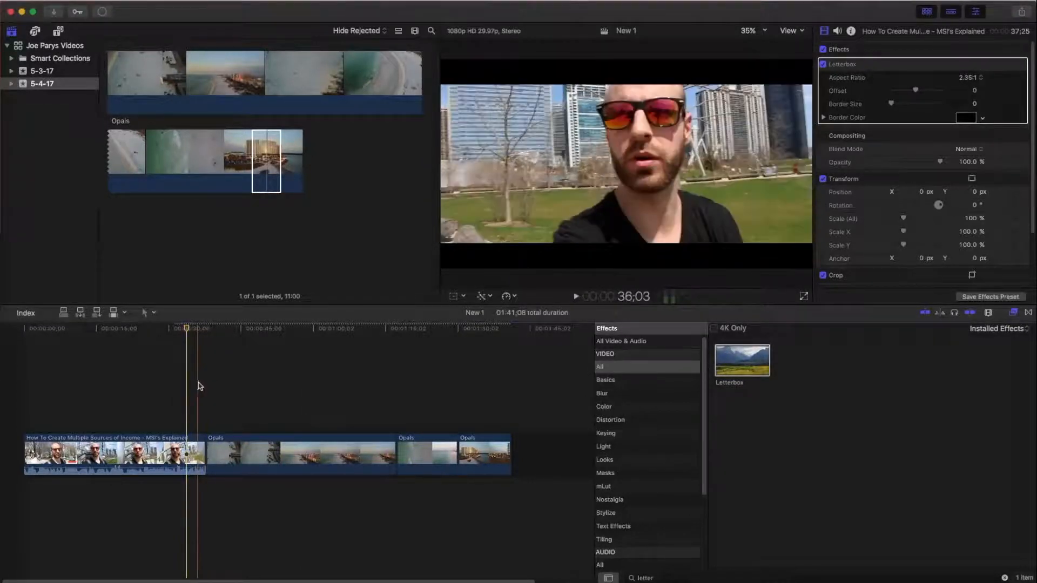
left_click(200, 389)
key("space")
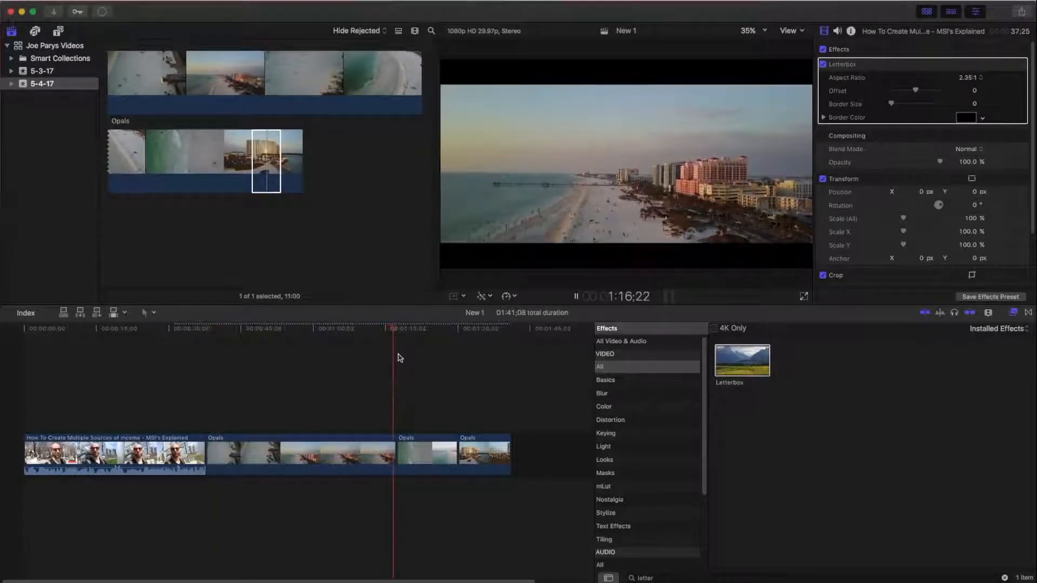
key("space")
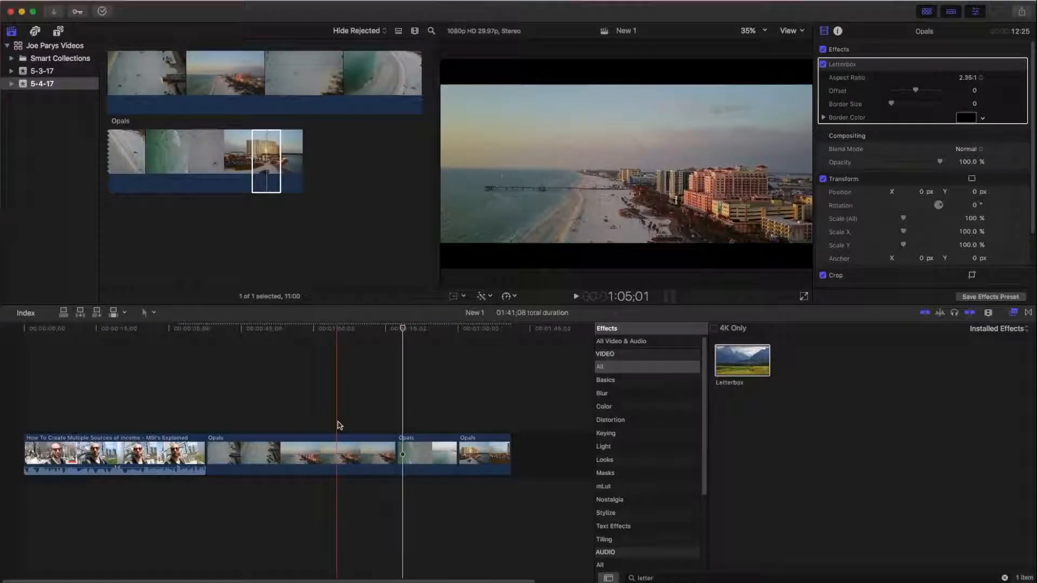
Undo the three Letterbox aspect ratio changes on the Opals clips
key("super+z")
key("super+z")
key("super+z")
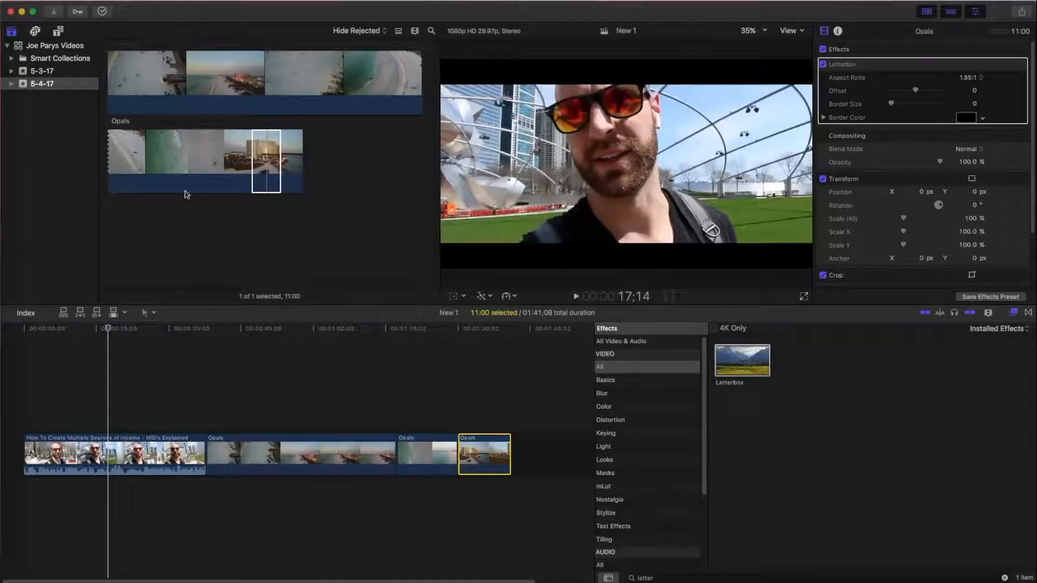
Place an Adjustment Layer title above the Opals clips, about 38:16 long
left_click(157, 169)
left_click(57, 33)
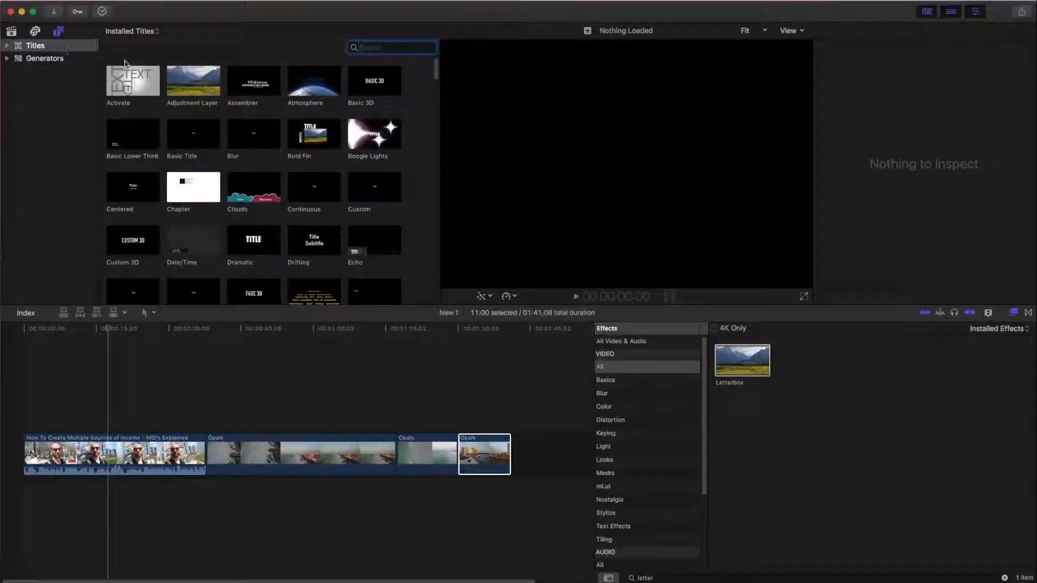
left_click(184, 91)
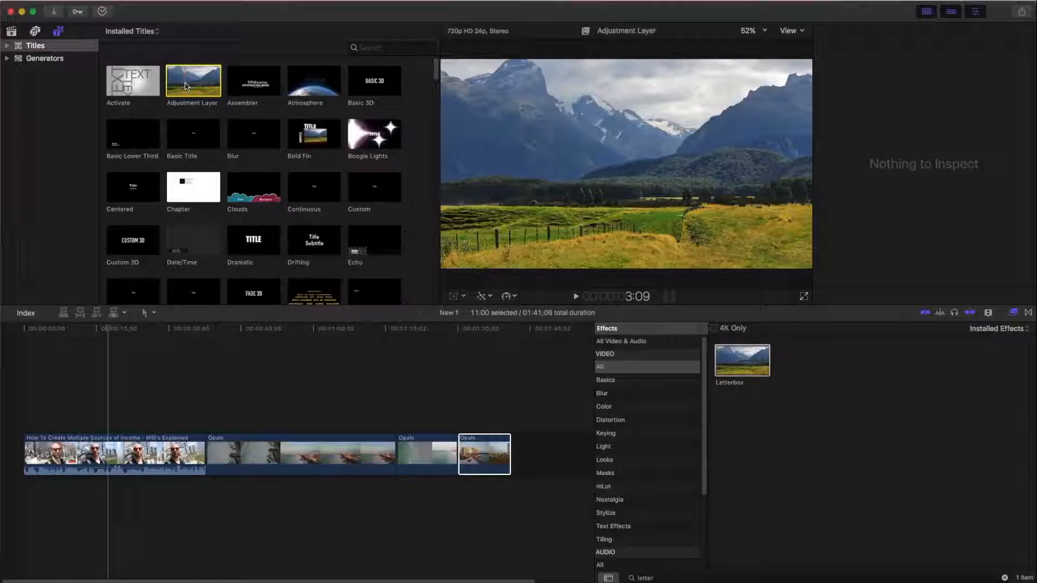
left_click_drag(190, 82, 485, 423)
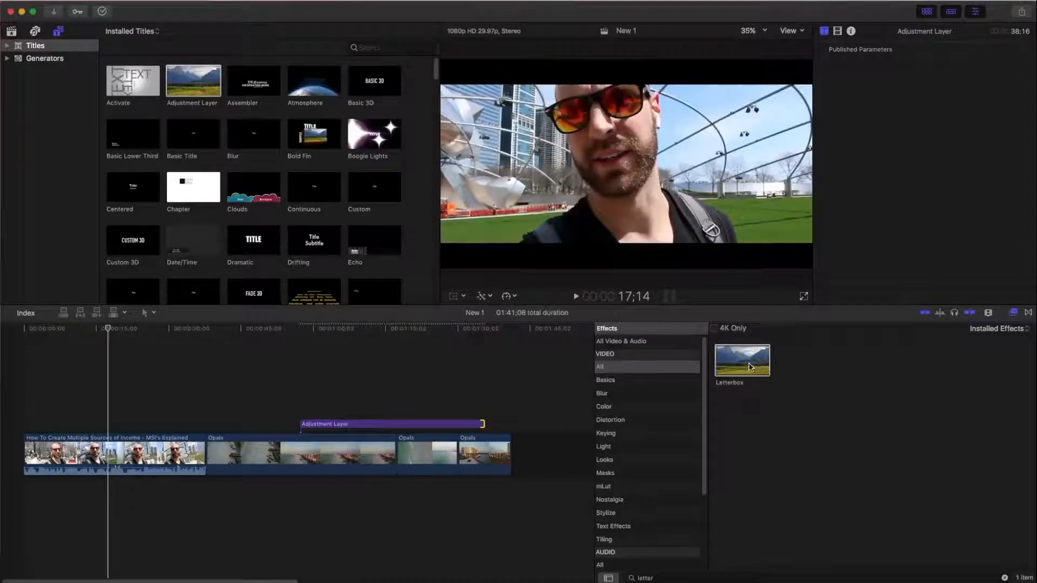
Apply the Letterbox effect to the adjustment layer and set its aspect ratio to 2.35:1
left_click_drag(746, 361, 394, 425)
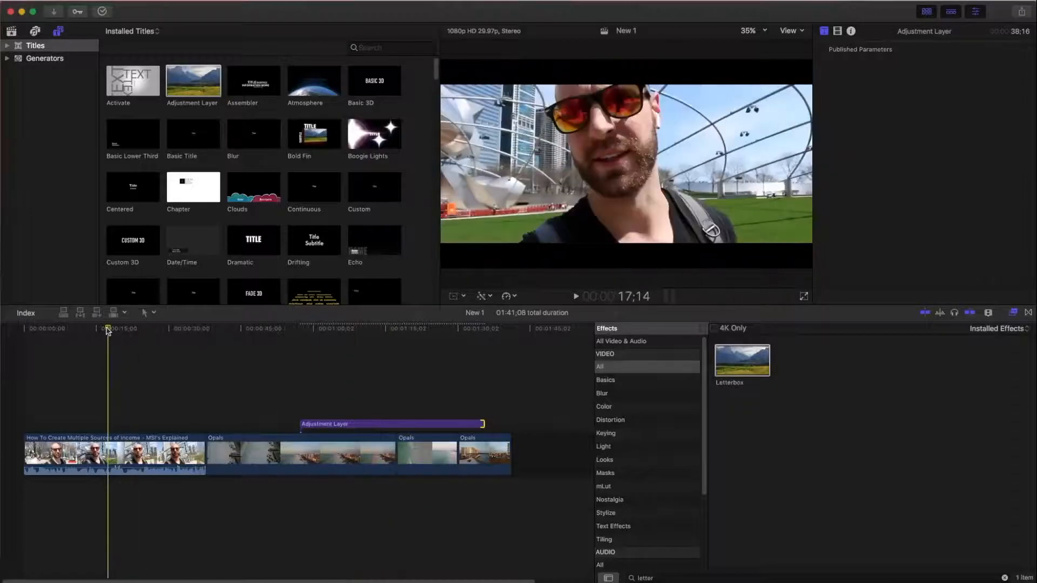
left_click_drag(107, 332, 338, 361)
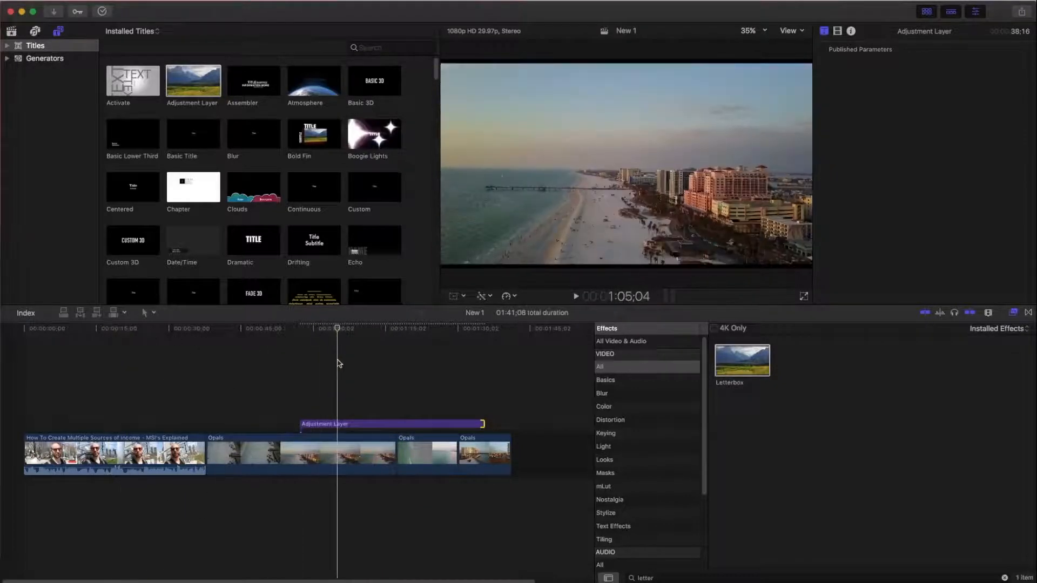
left_click(342, 425)
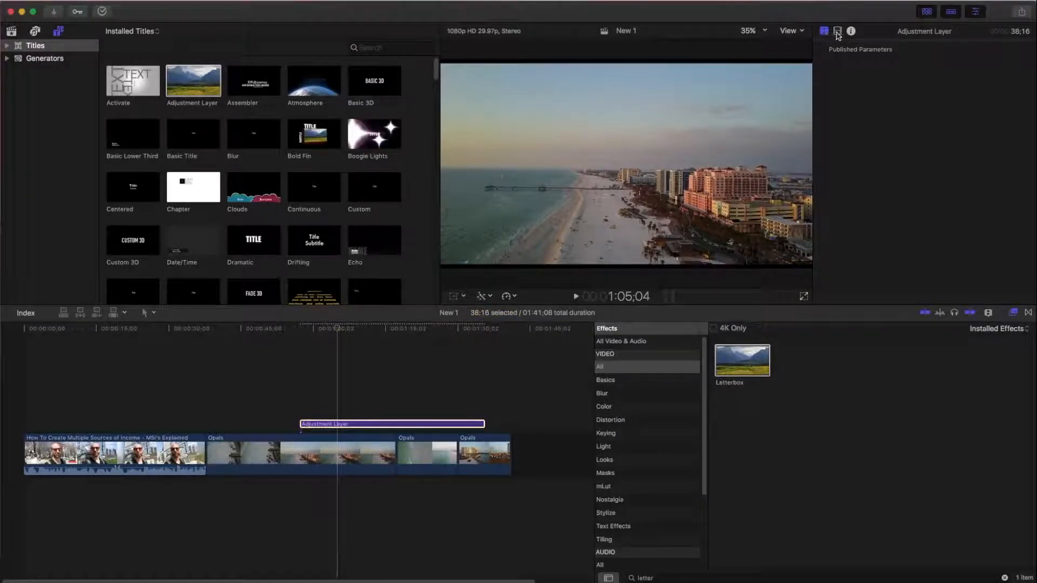
left_click(837, 34)
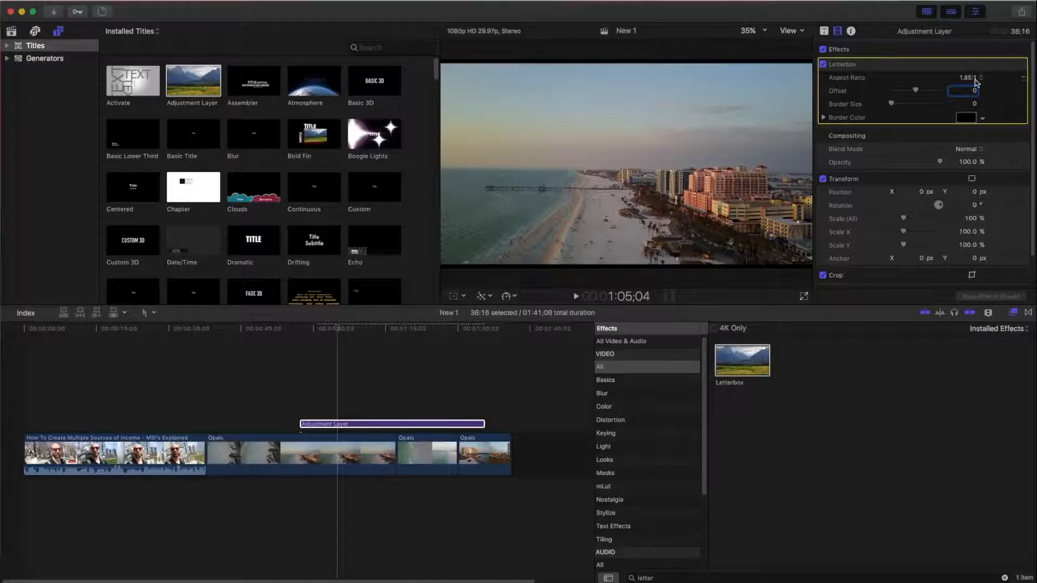
left_click(975, 79)
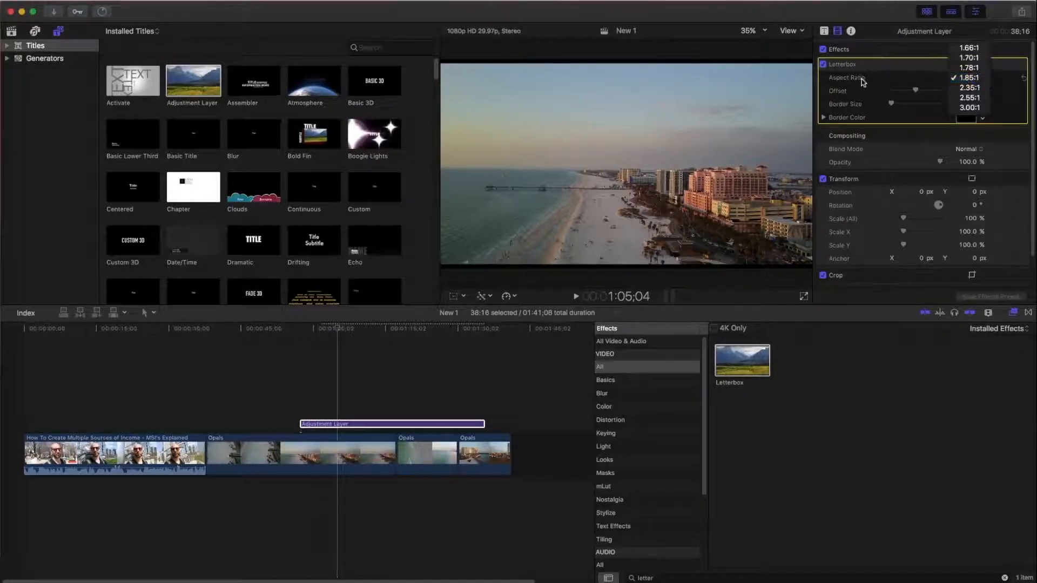
left_click(970, 88)
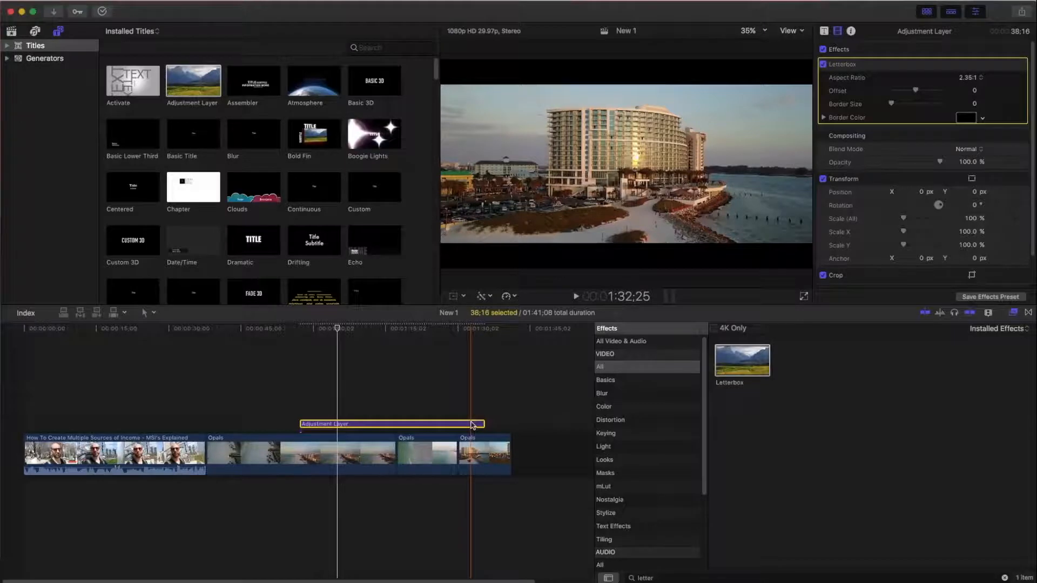
Delete the adjustment layer to compare the footage without it, and undo the deletion
key("Delete")
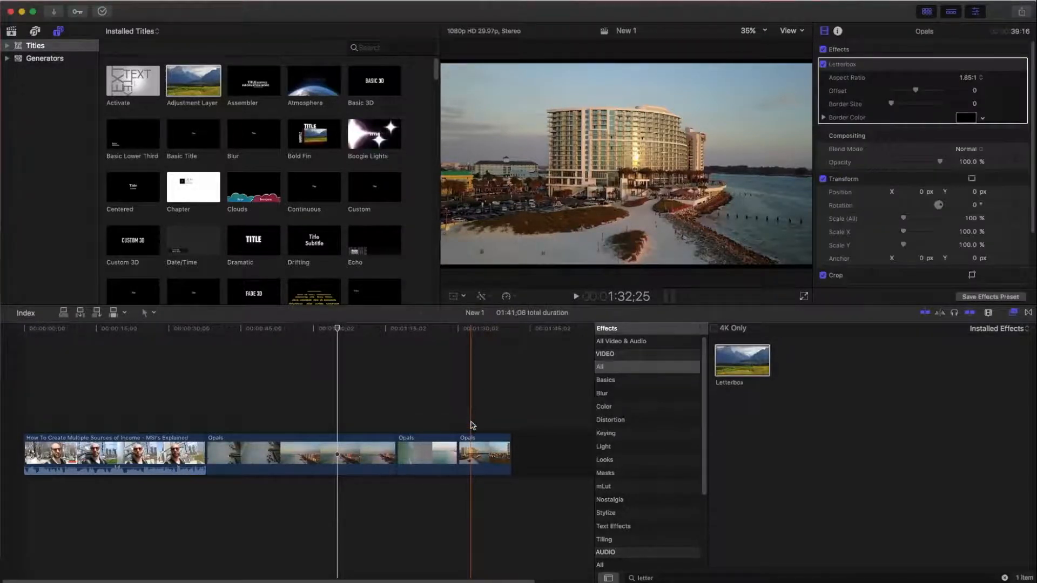
key("super+z")
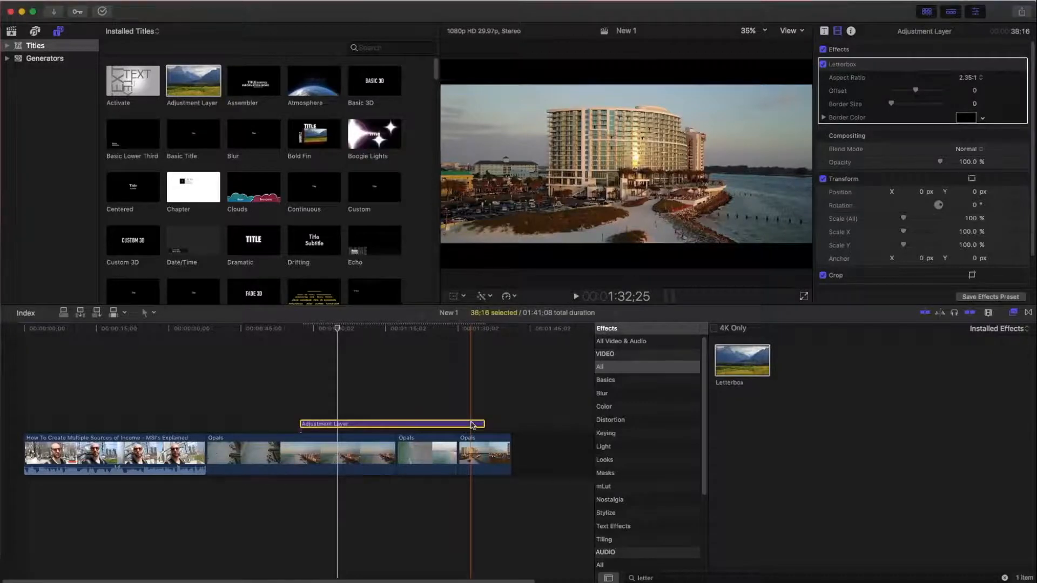